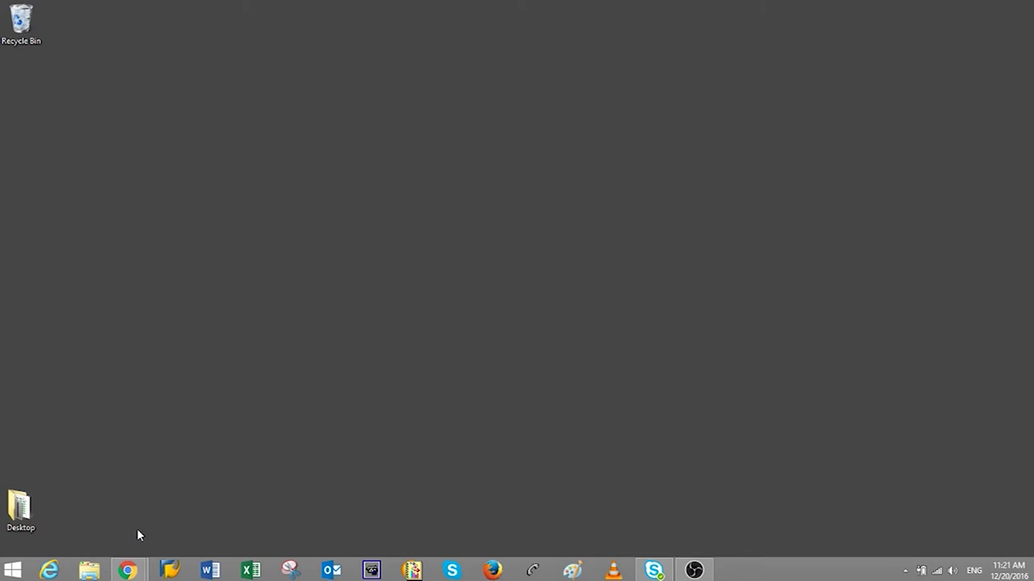
{"action": "mouse_move", "coordinate": [128, 571]}
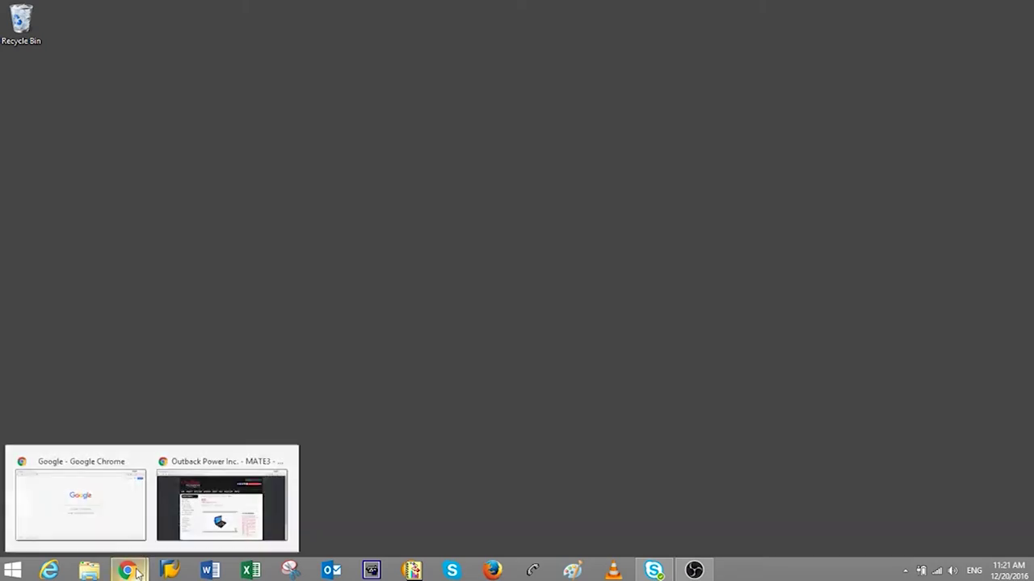
{"action": "left_click", "coordinate": [130, 526]}
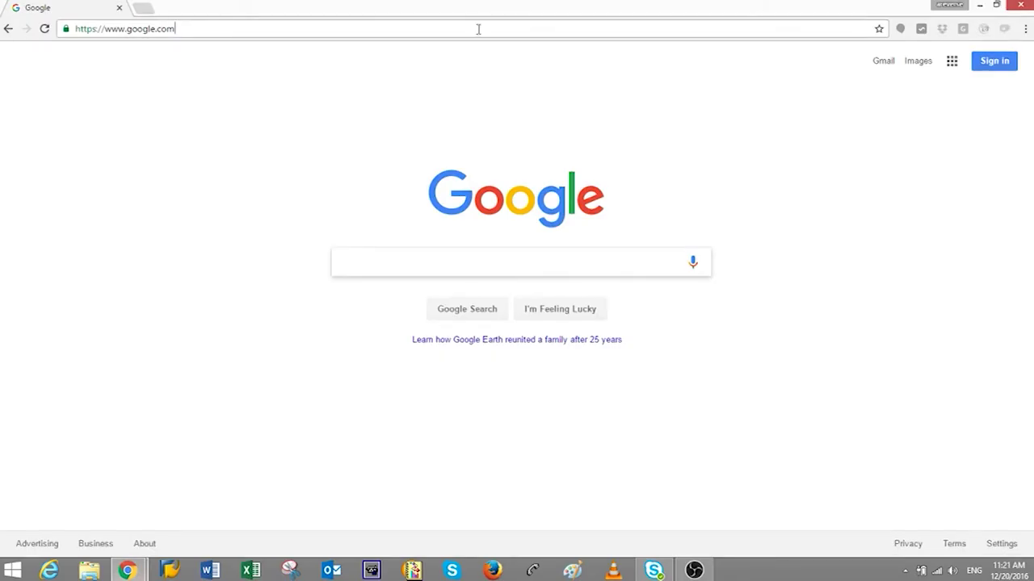
{"action": "left_click", "coordinate": [477, 29]}
{"action": "type", "text": "www."}
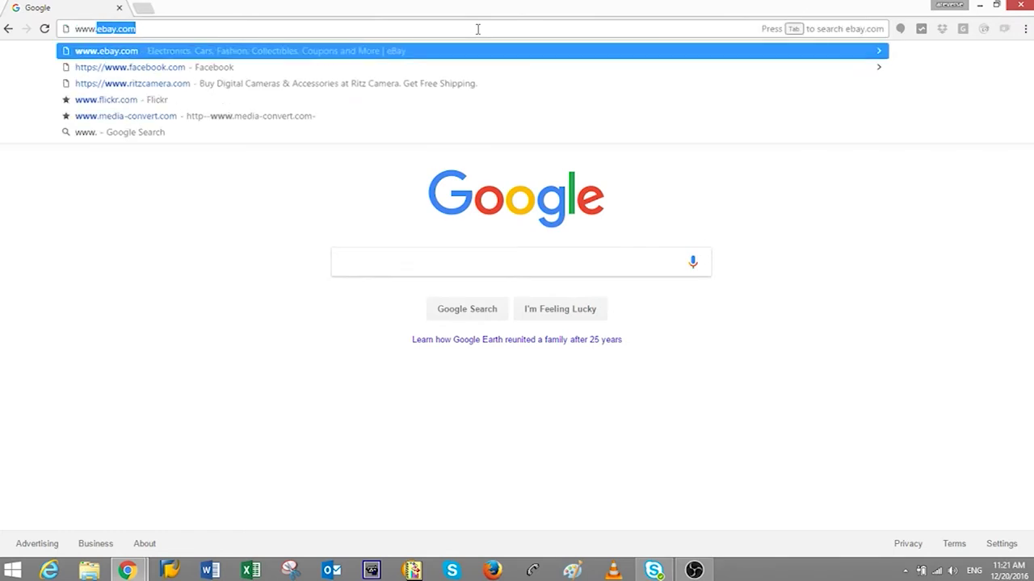
{"action": "type", "text": "outbackpo"}
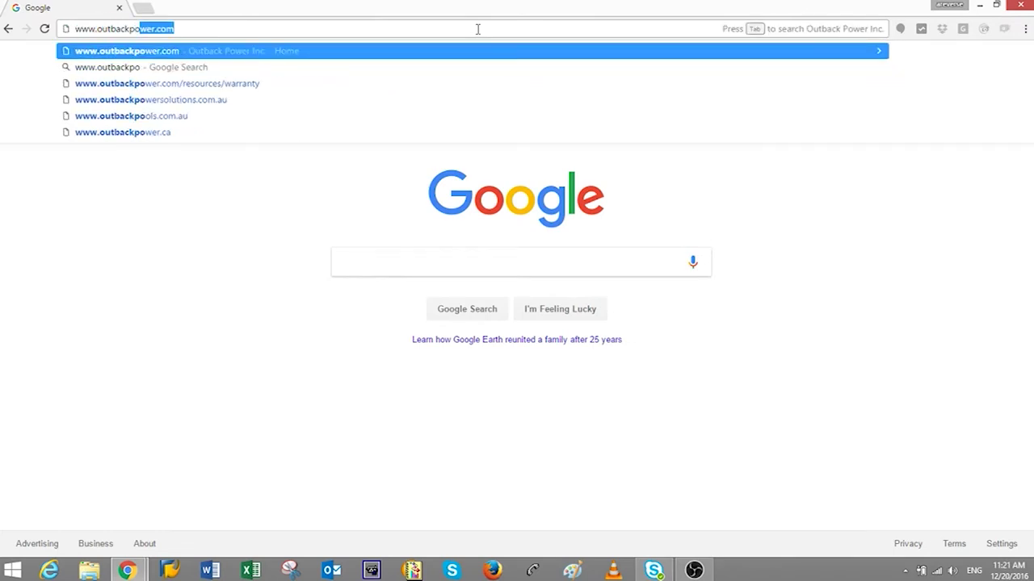
{"action": "key", "text": "Return"}
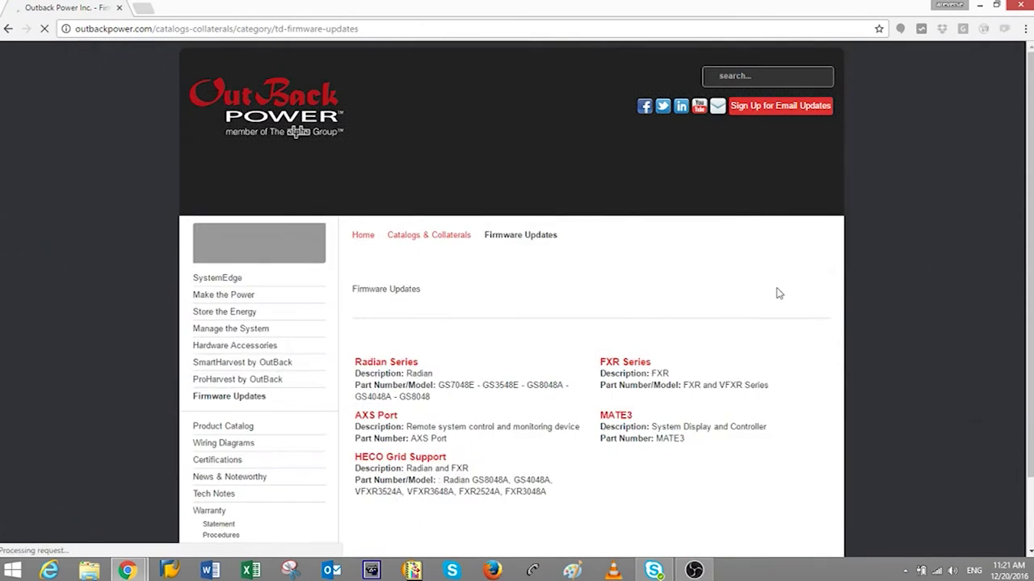
Open the MATE3 firmware updates page, download MATE3 Firmware, Revision 003.015.003 (OPTICS RE), beta, and minimize the browser.
{"action": "left_click", "coordinate": [664, 380]}
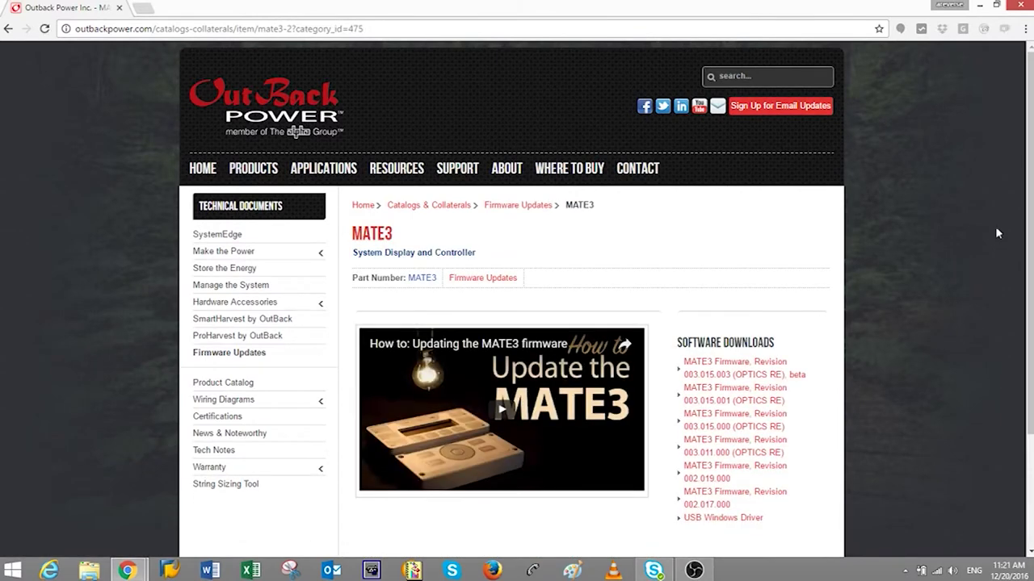
{"action": "left_click_drag", "start_coordinate": [1027, 182], "coordinate": [1028, 280]}
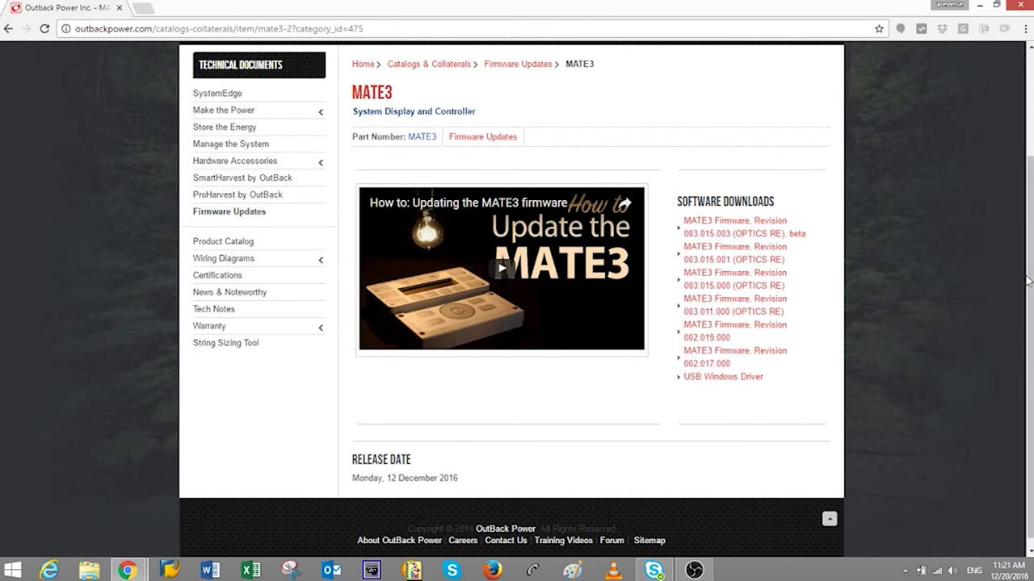
{"action": "left_click", "coordinate": [735, 235]}
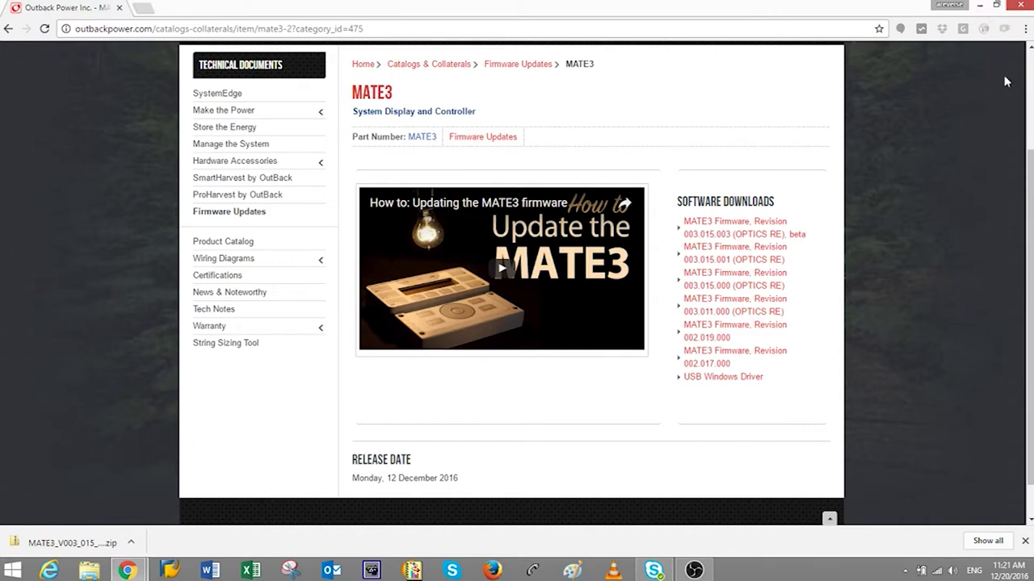
{"action": "left_click", "coordinate": [980, 6]}
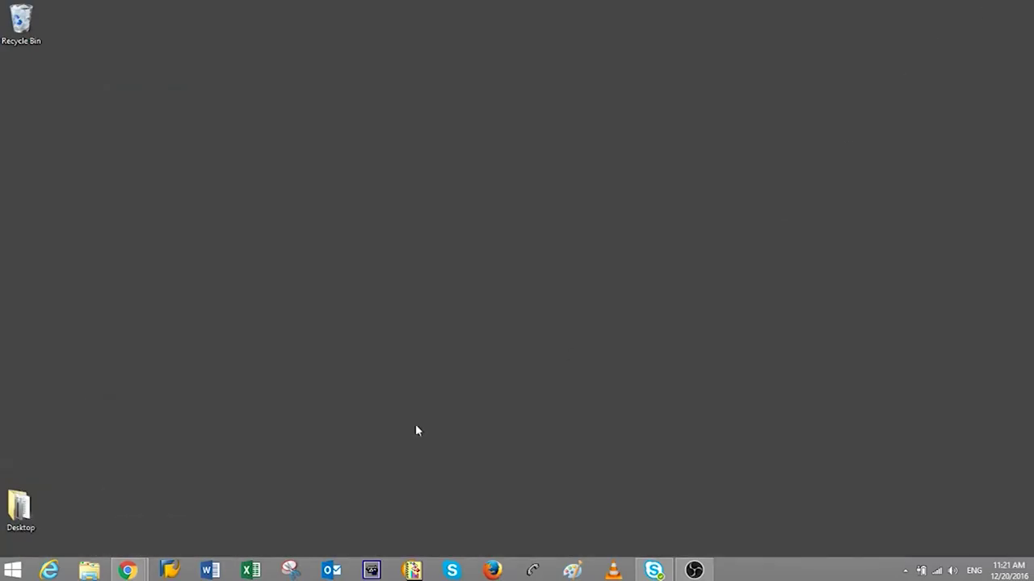
In File Explorer, extract the downloaded MATE3 firmware zip within Downloads and open the MATE3_V003_015_003_UPDATE folder.
{"action": "left_click", "coordinate": [87, 572]}
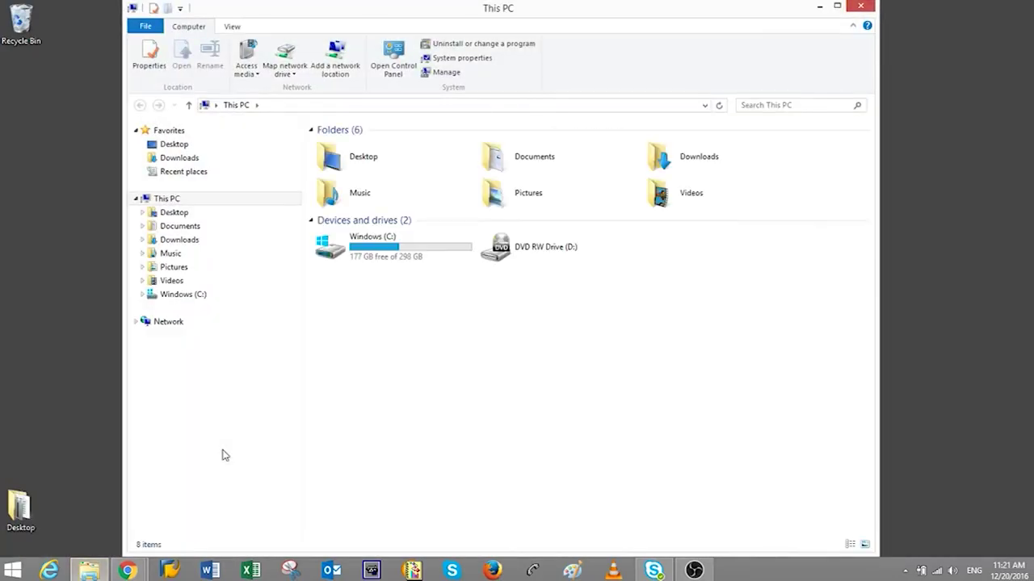
{"action": "left_click", "coordinate": [179, 240]}
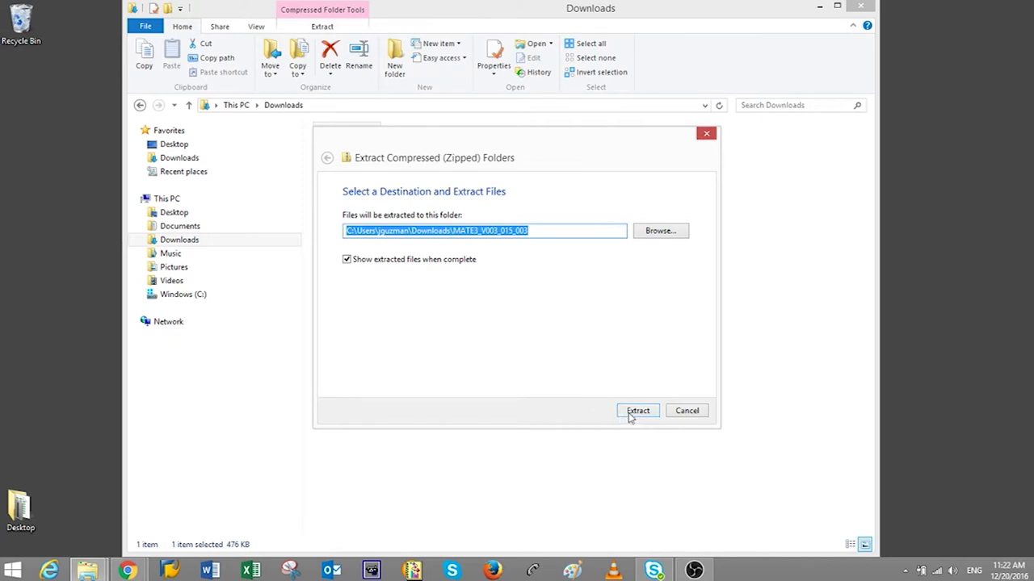
{"action": "left_click", "coordinate": [630, 413]}
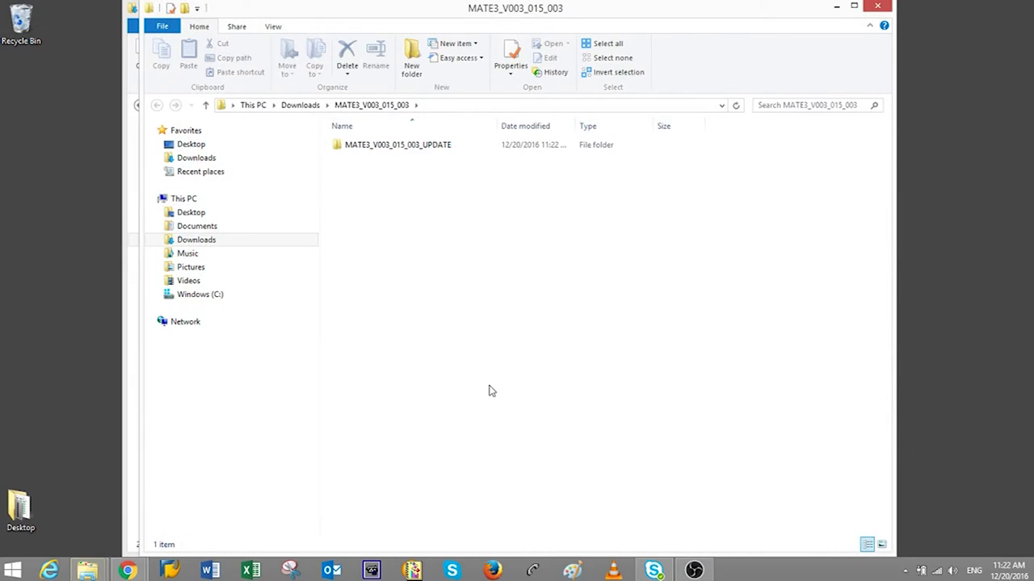
{"action": "double_click", "coordinate": [384, 148]}
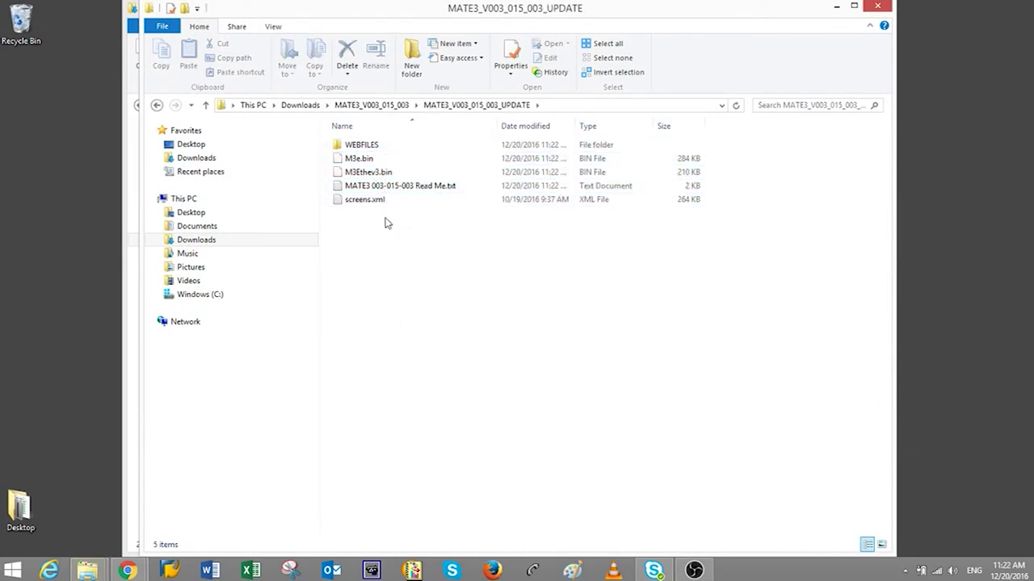
{"action": "left_click_drag", "start_coordinate": [657, 18], "coordinate": [521, 19]}
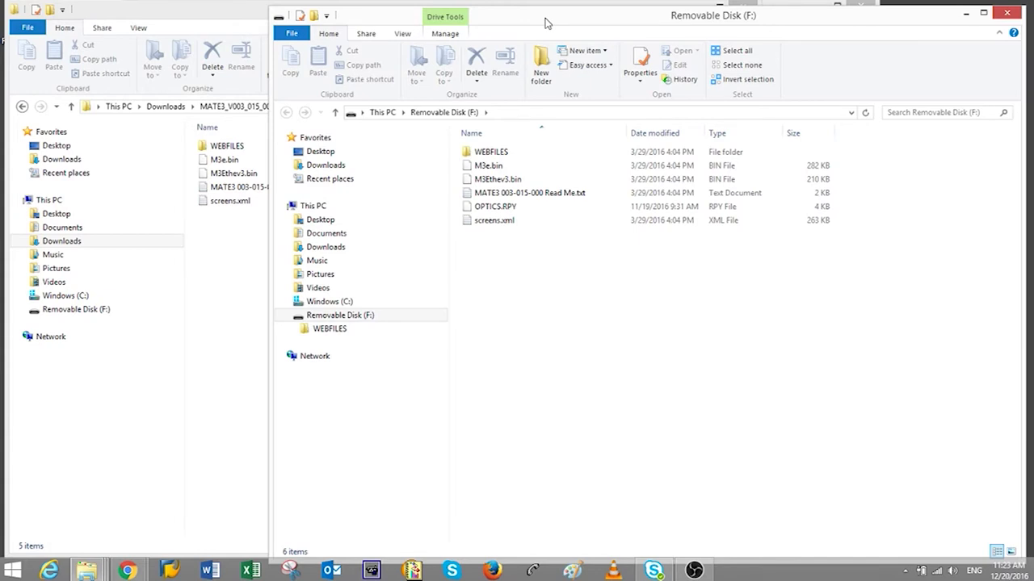
Move the Removable Disk (F:) window aside and create a desktop folder named NO.
{"action": "left_click_drag", "start_coordinate": [545, 22], "coordinate": [288, 19]}
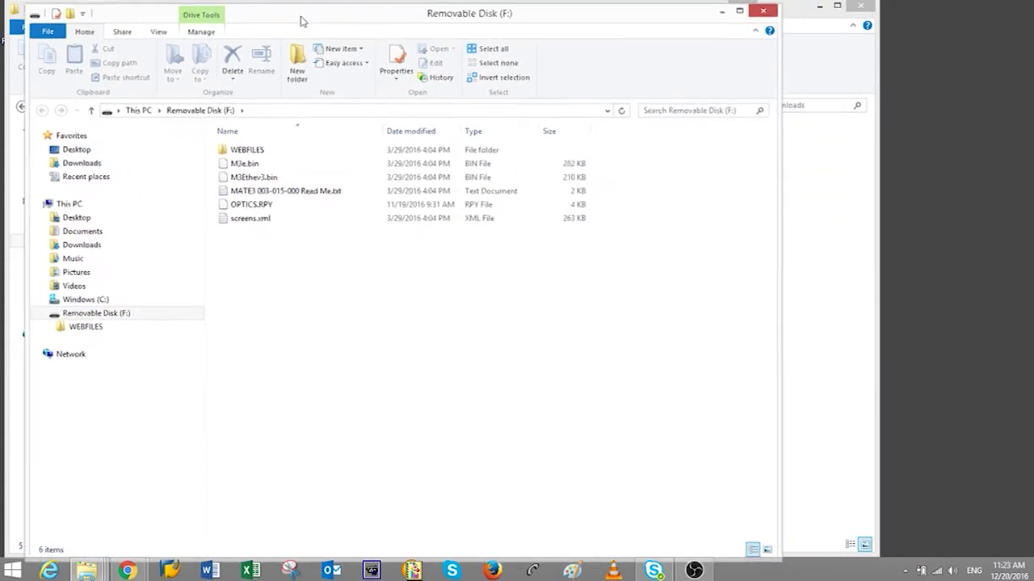
{"action": "right_click", "coordinate": [938, 139]}
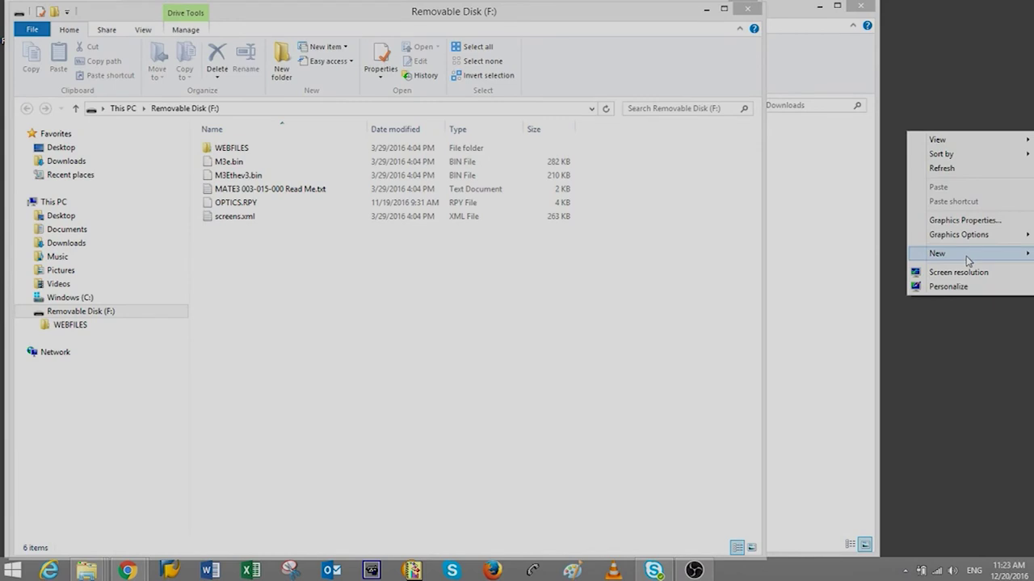
{"action": "mouse_move", "coordinate": [968, 260]}
{"action": "left_click", "coordinate": [877, 255]}
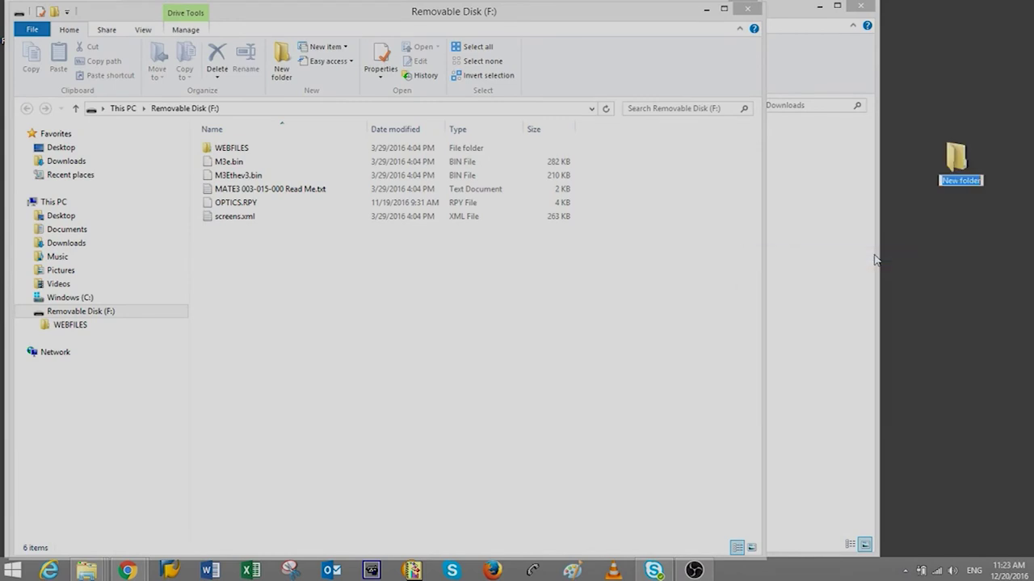
{"action": "type", "text": "NO"}
{"action": "key", "text": "Return"}
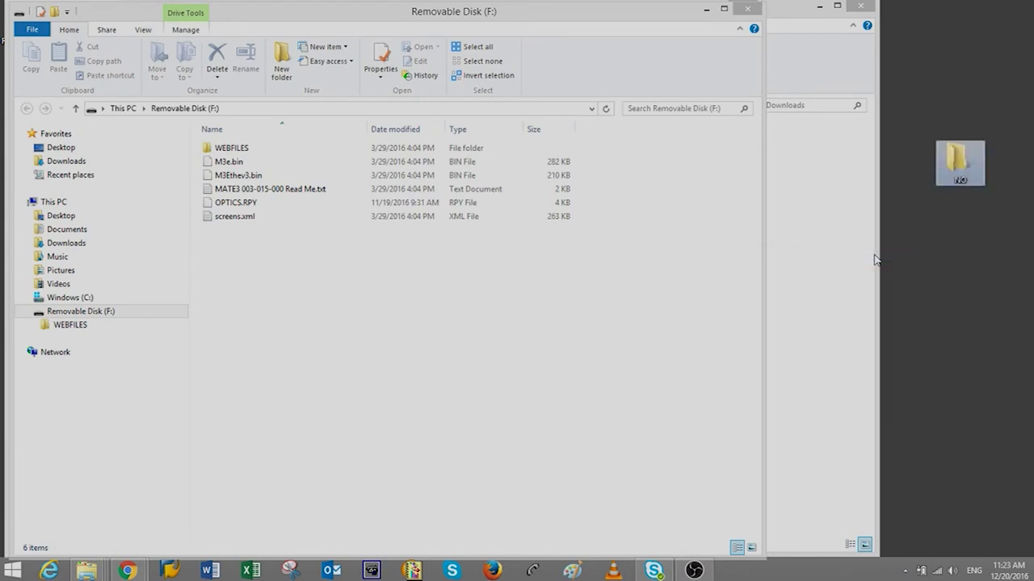
Open the NO folder beside Removable Disk (F:) and copy all of the disk's files and folders into it.
{"action": "double_click", "coordinate": [957, 162]}
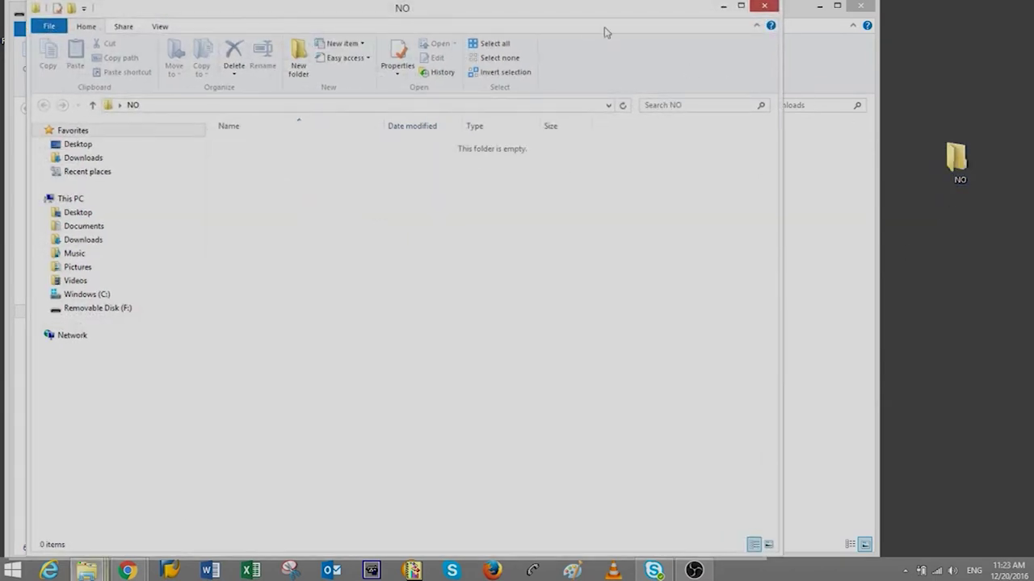
{"action": "left_click_drag", "start_coordinate": [590, 11], "coordinate": [1032, 11]}
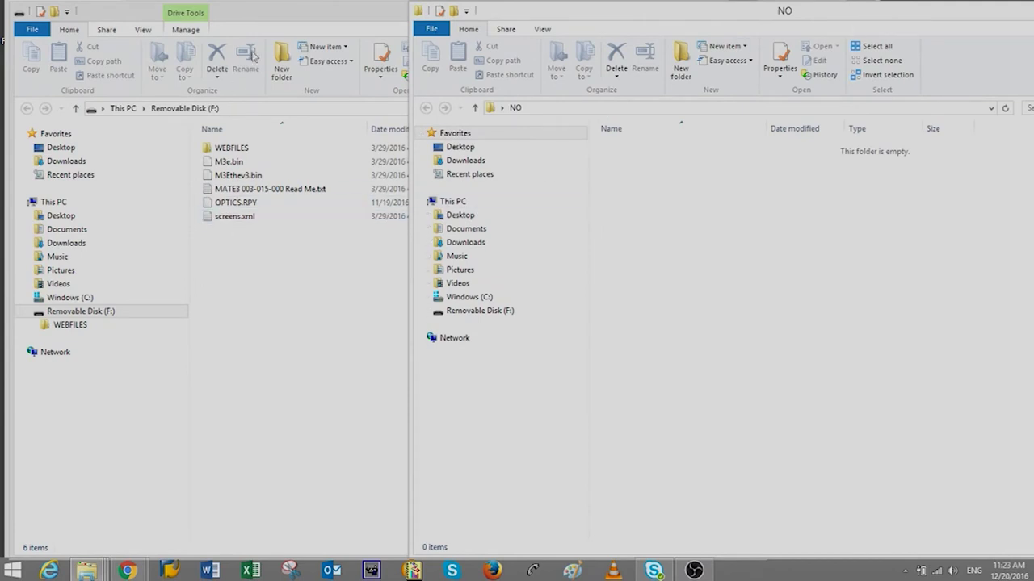
{"action": "double_click", "coordinate": [275, 15]}
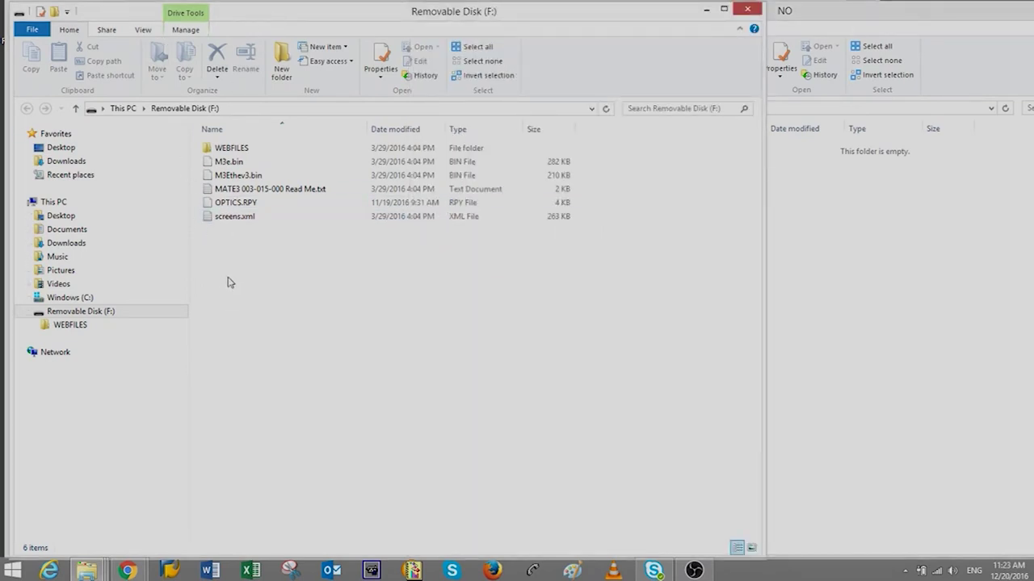
{"action": "left_click_drag", "start_coordinate": [227, 277], "coordinate": [910, 263]}
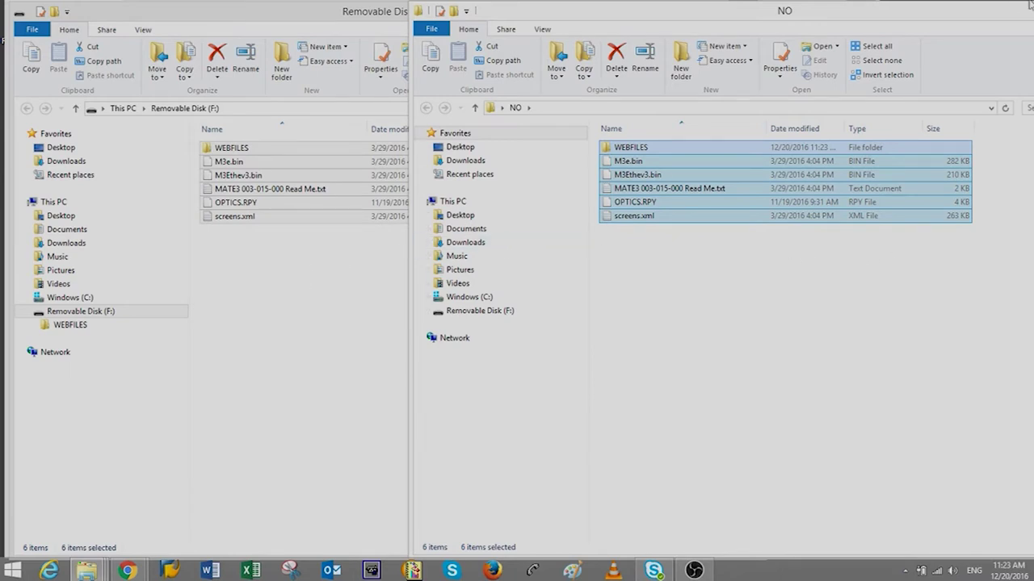
{"action": "left_click_drag", "start_coordinate": [1007, 2], "coordinate": [633, 37]}
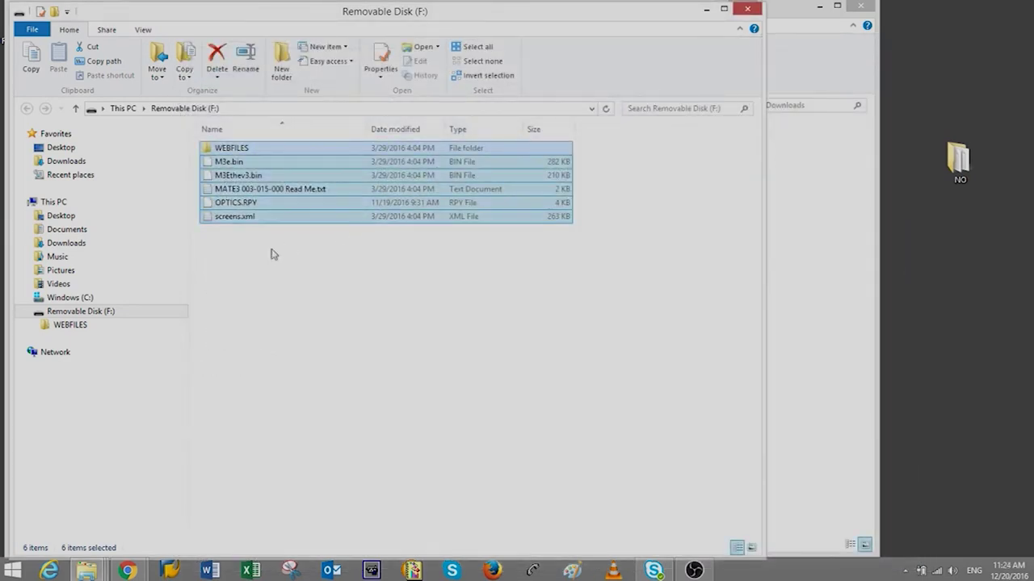
Format Removable Disk (F:) with the FAT (Default) file system and Quick Format, then close the format dialog.
{"action": "left_click", "coordinate": [272, 252]}
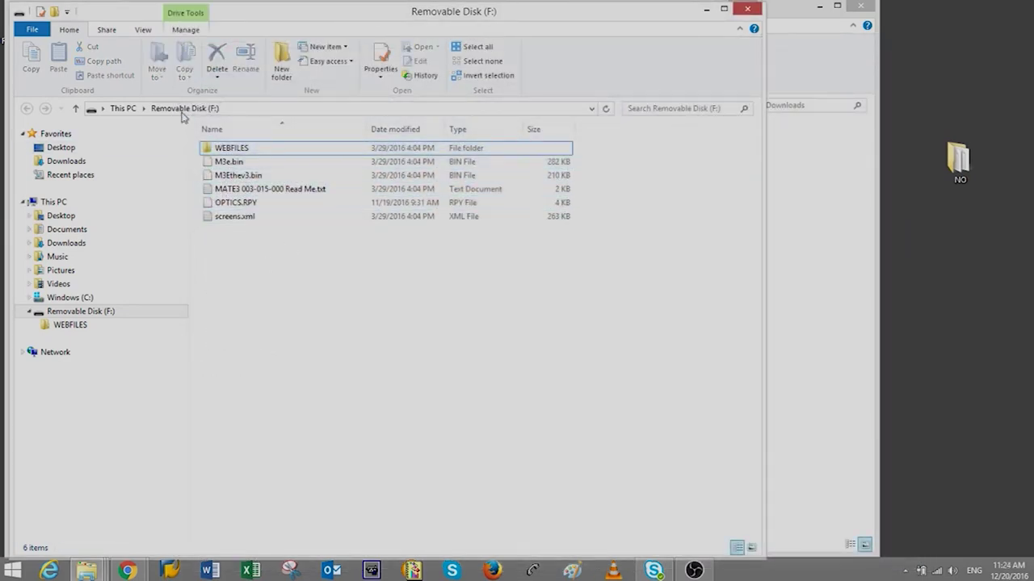
{"action": "left_click", "coordinate": [63, 314]}
{"action": "right_click", "coordinate": [62, 313]}
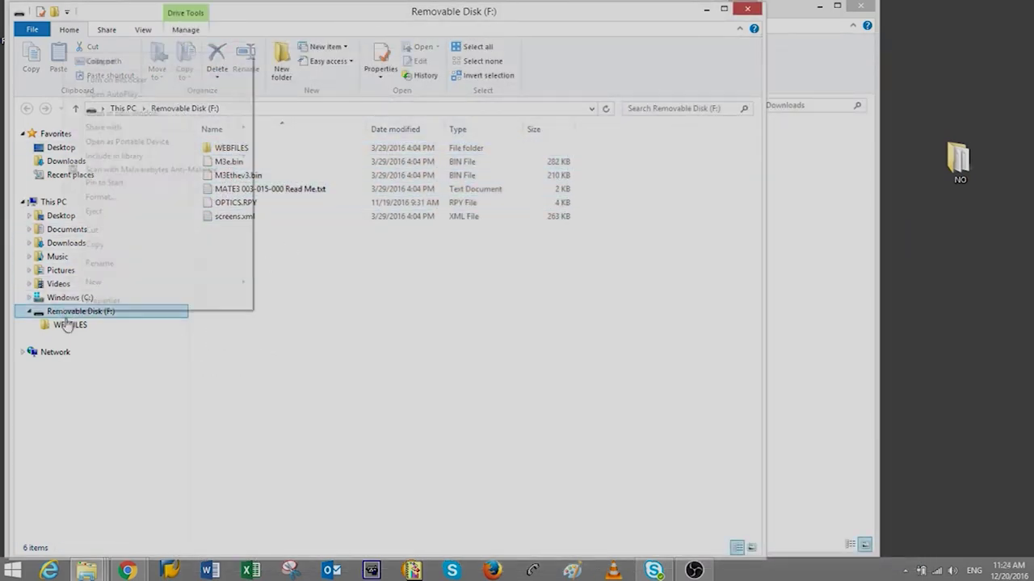
{"action": "left_click", "coordinate": [147, 202]}
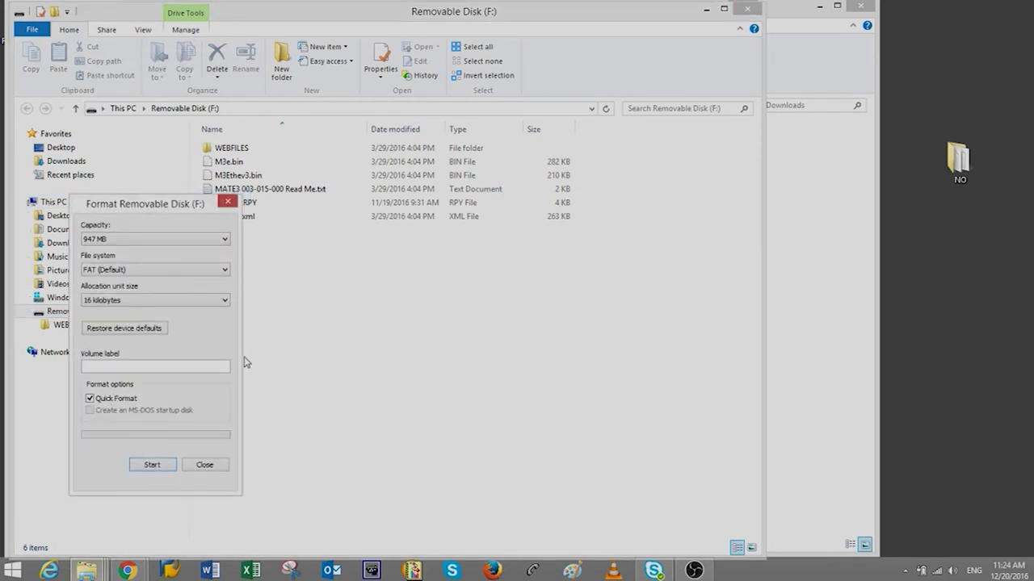
{"action": "left_click", "coordinate": [184, 275]}
{"action": "left_click", "coordinate": [183, 288]}
{"action": "left_click", "coordinate": [153, 465]}
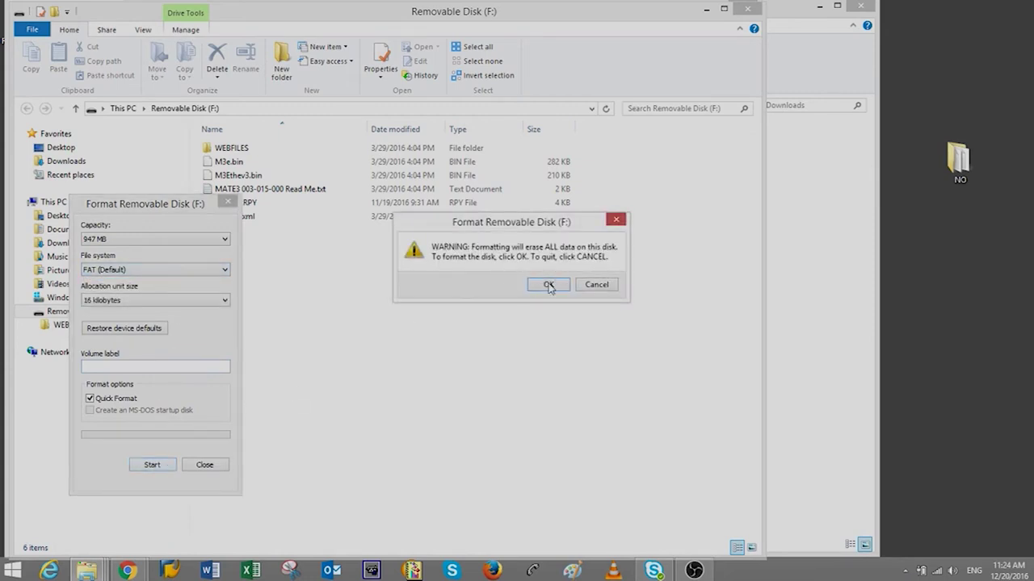
{"action": "left_click", "coordinate": [548, 288]}
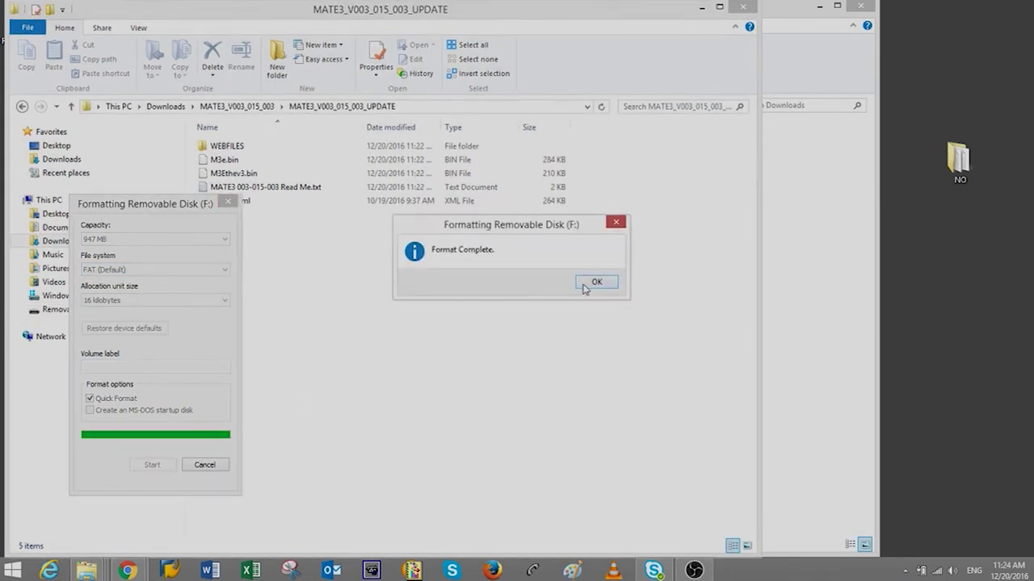
{"action": "left_click", "coordinate": [595, 283]}
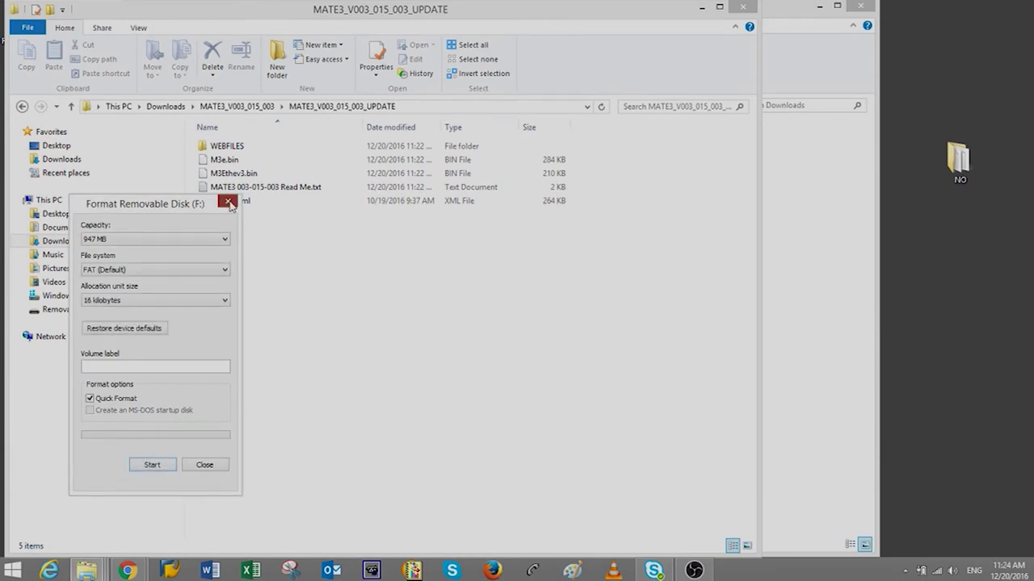
{"action": "left_click", "coordinate": [228, 201]}
Open the formatted Removable Disk (F:) and move its window so the Downloads window is visible beside it.
{"action": "left_click_drag", "start_coordinate": [507, 17], "coordinate": [625, 18]}
{"action": "left_click", "coordinate": [206, 319]}
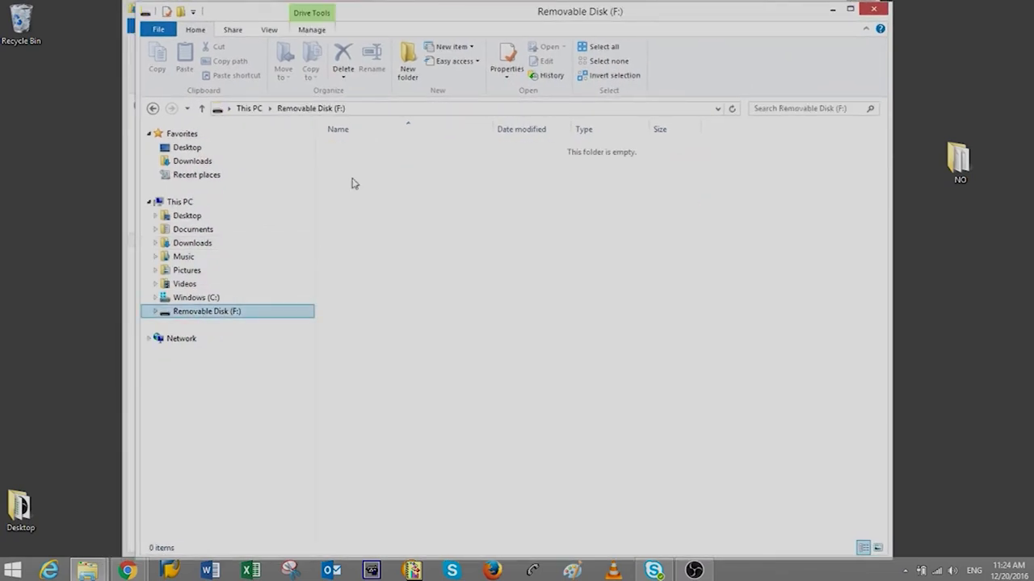
{"action": "left_click_drag", "start_coordinate": [417, 20], "coordinate": [554, 28]}
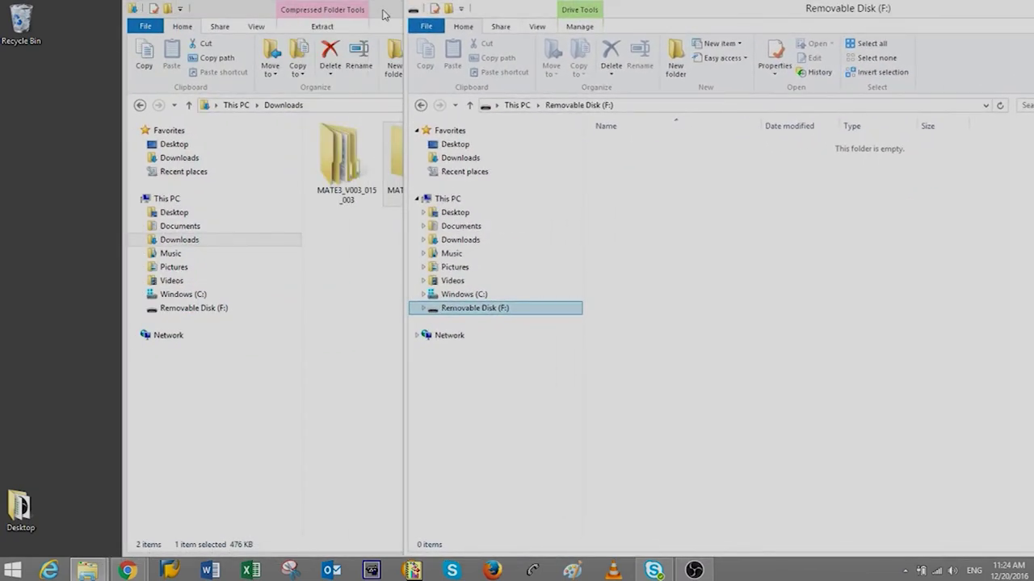
Copy all the contents of the MATE3_V003_015_003_UPDATE folder in Downloads to Removable Disk (F:).
{"action": "left_click_drag", "start_coordinate": [378, 18], "coordinate": [201, 30]}
{"action": "left_click", "coordinate": [162, 166]}
{"action": "double_click", "coordinate": [162, 165]}
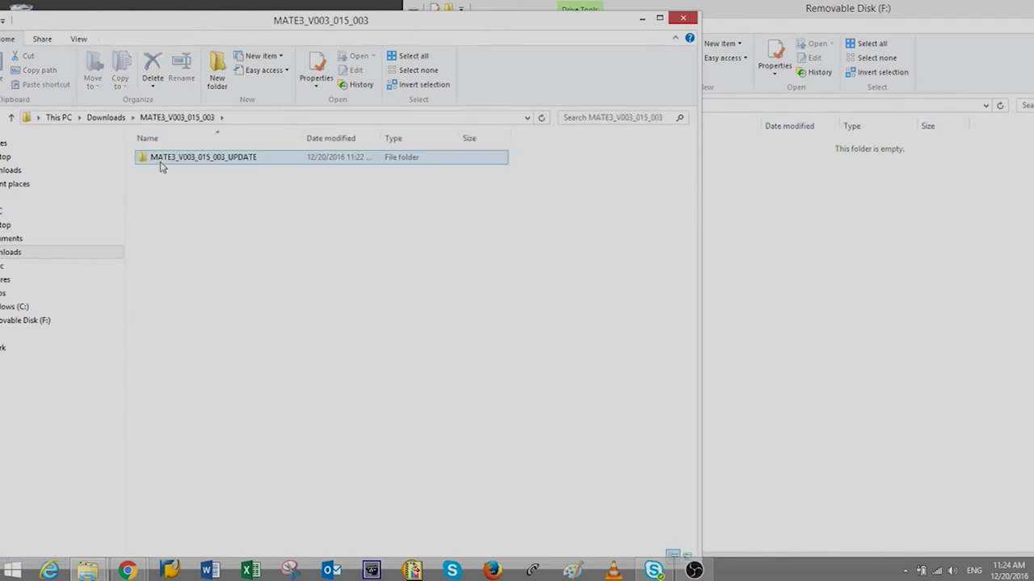
{"action": "double_click", "coordinate": [165, 160]}
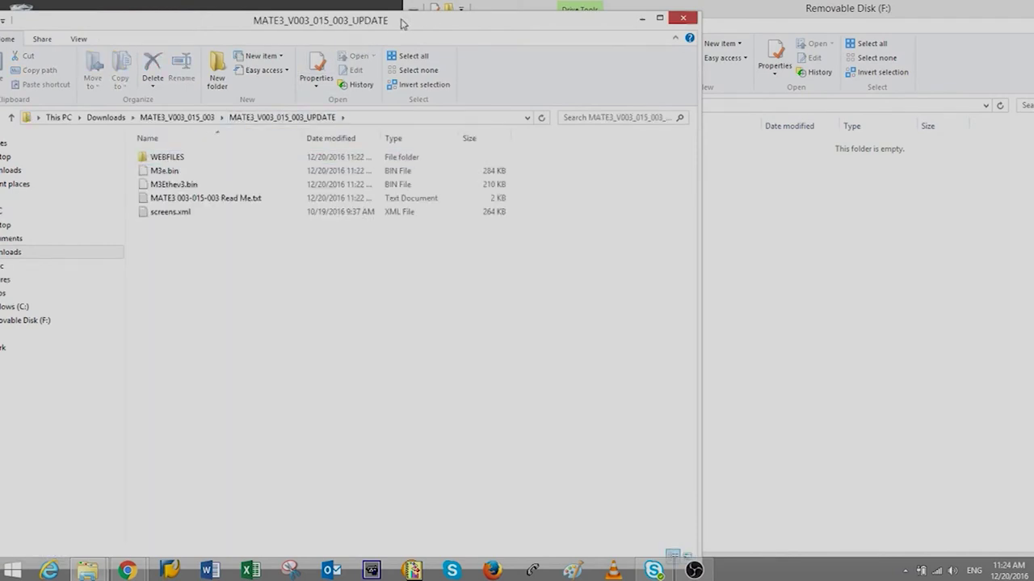
{"action": "mouse_move", "coordinate": [404, 22]}
{"action": "left_mouse_down"}
{"action": "mouse_move", "coordinate": [333, 18]}
{"action": "mouse_move", "coordinate": [347, 78]}
{"action": "mouse_move", "coordinate": [344, 24]}
{"action": "mouse_move", "coordinate": [417, 15]}
{"action": "left_mouse_up"}
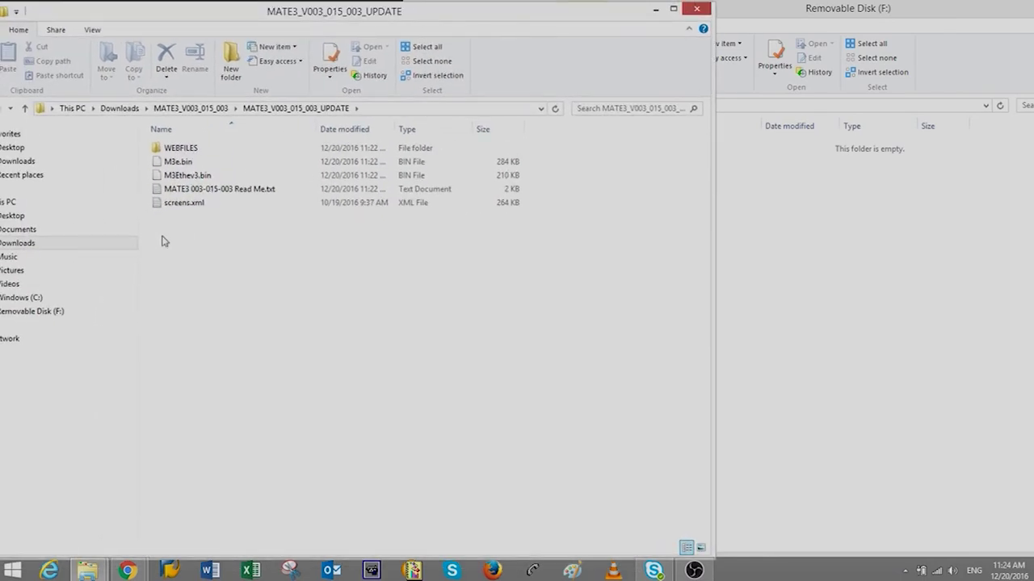
{"action": "left_click_drag", "start_coordinate": [164, 238], "coordinate": [821, 298]}
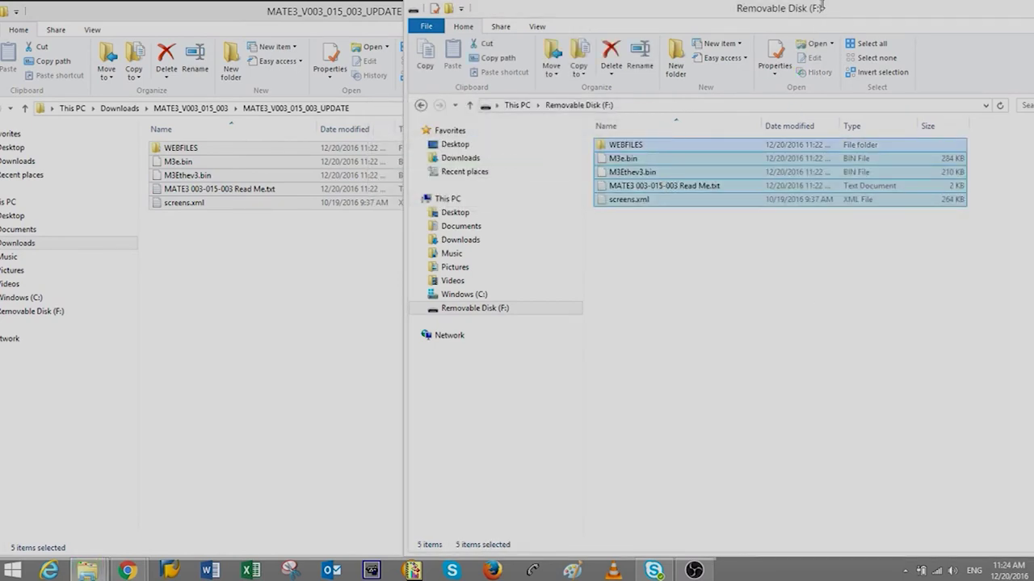
Delete the MATE3_V003_015_003_UPDATE folder from MATE3_V003_015_003 in Downloads, and close that folder's window.
{"action": "left_click", "coordinate": [190, 107]}
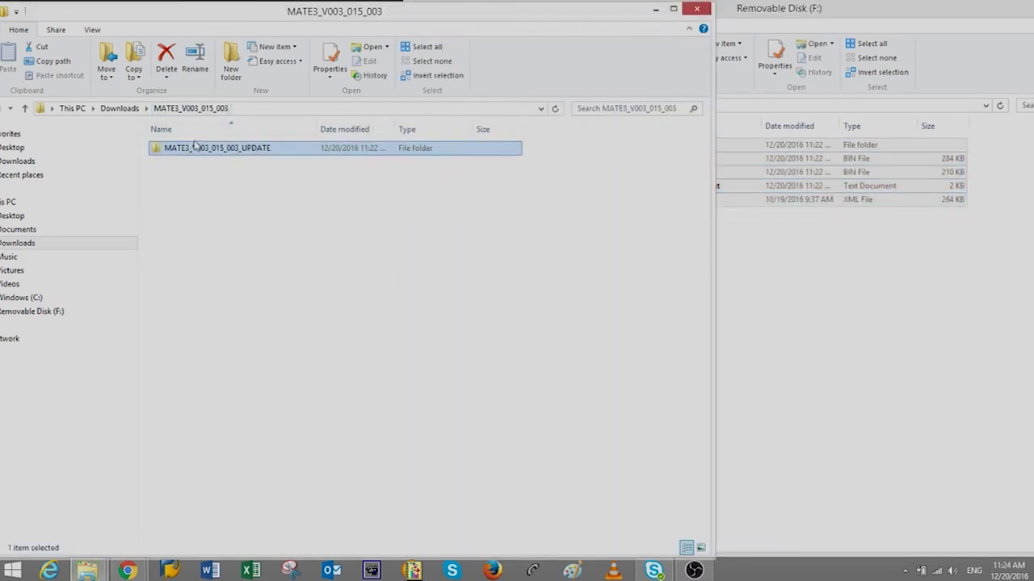
{"action": "right_click", "coordinate": [186, 148]}
{"action": "left_click", "coordinate": [217, 373]}
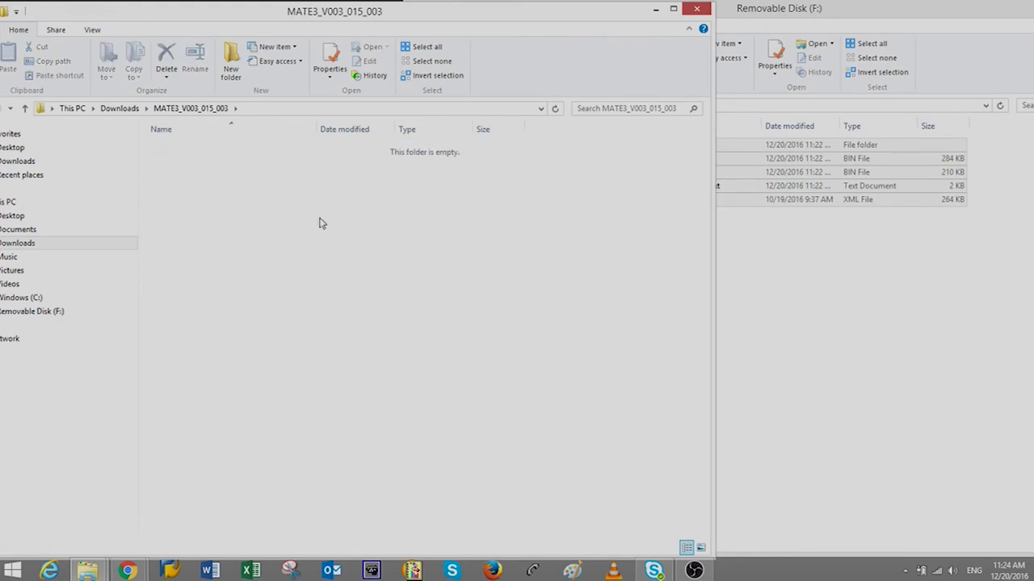
{"action": "left_click", "coordinate": [696, 10]}
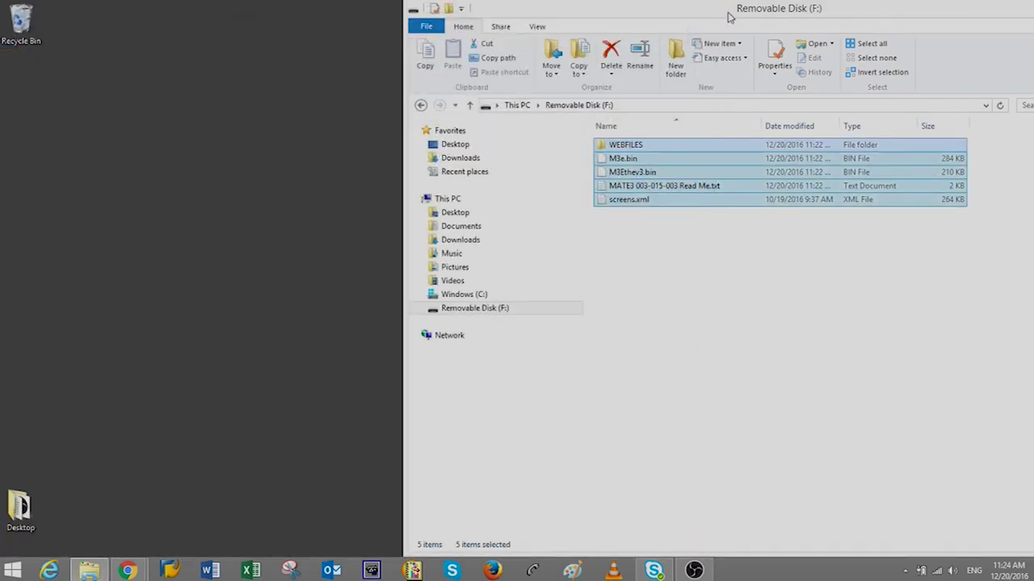
Move the Removable Disk (F:) window fully into view and check the update files copied onto the disk.
{"action": "left_click_drag", "start_coordinate": [729, 17], "coordinate": [562, 15]}
{"action": "left_click", "coordinate": [474, 268]}
{"action": "left_click", "coordinate": [457, 219]}
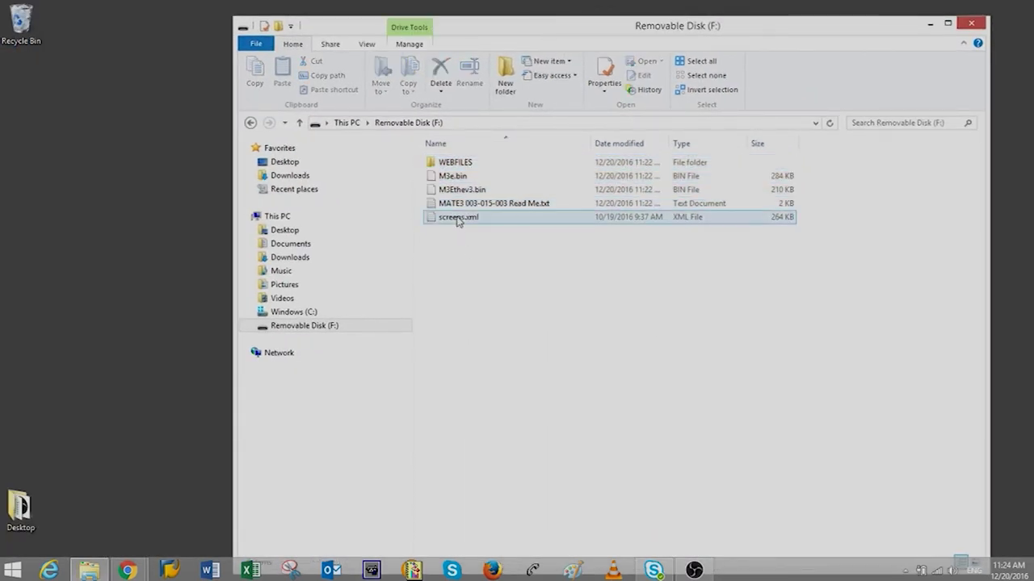
{"action": "left_click", "coordinate": [467, 178]}
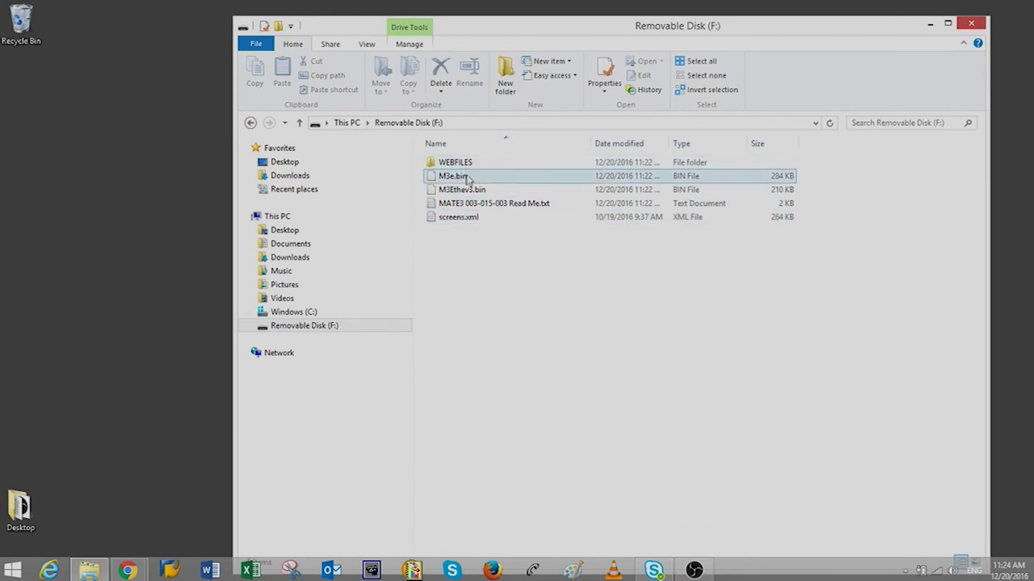
{"action": "left_click", "coordinate": [468, 189]}
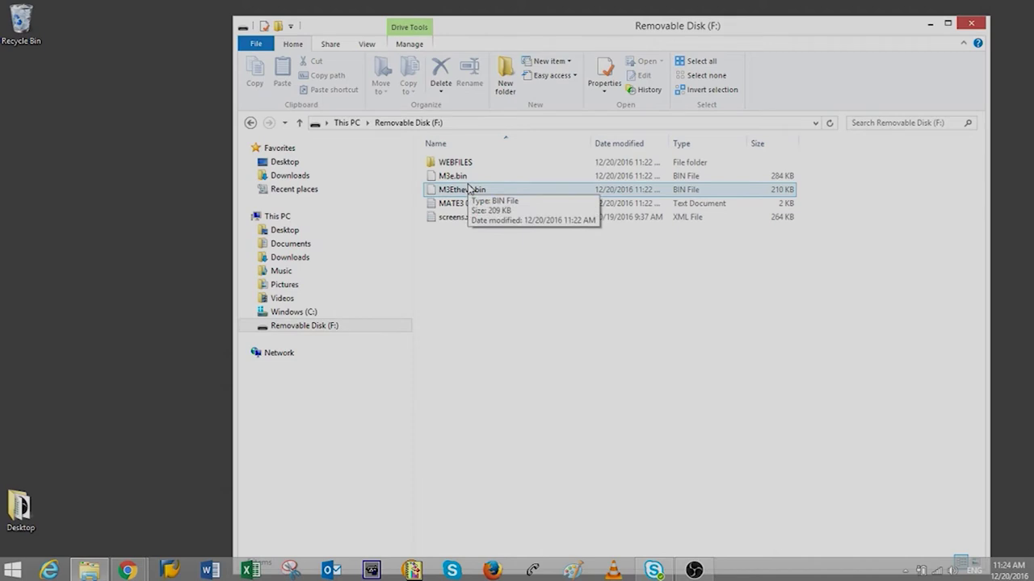
{"action": "left_click", "coordinate": [469, 203]}
{"action": "left_click", "coordinate": [472, 237]}
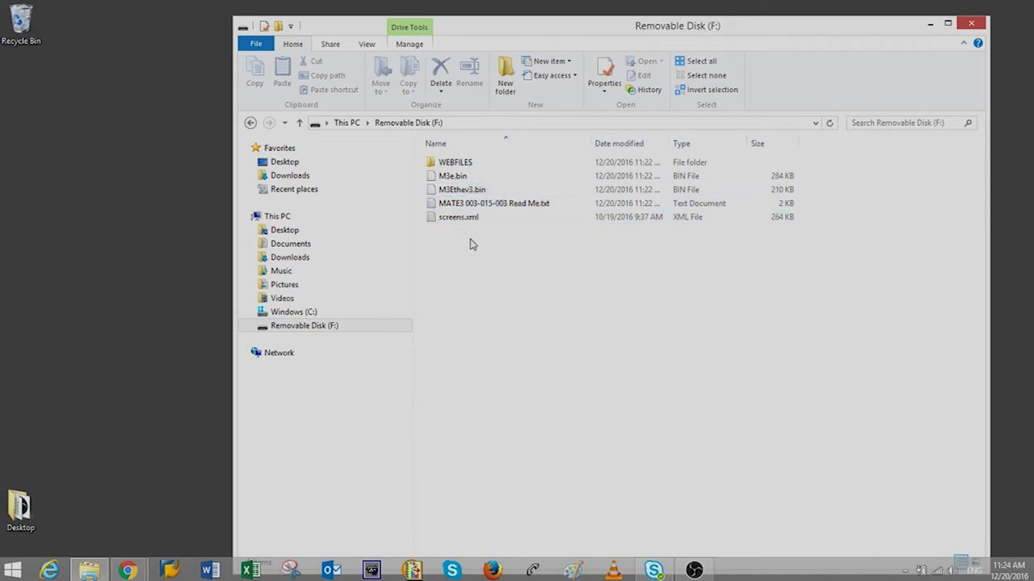
Eject Removable Disk (F:).
{"action": "right_click", "coordinate": [311, 336]}
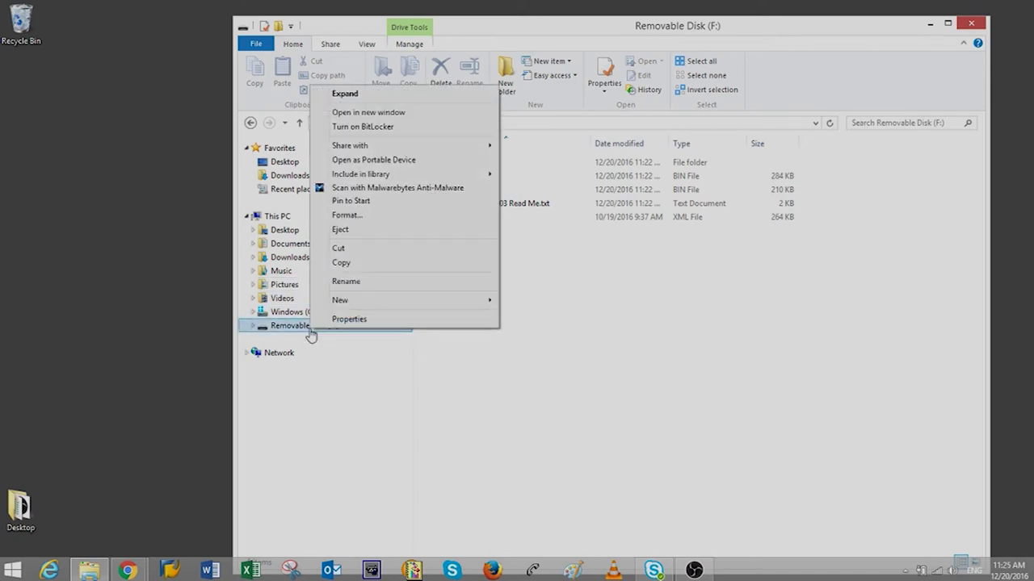
{"action": "left_click", "coordinate": [363, 231]}
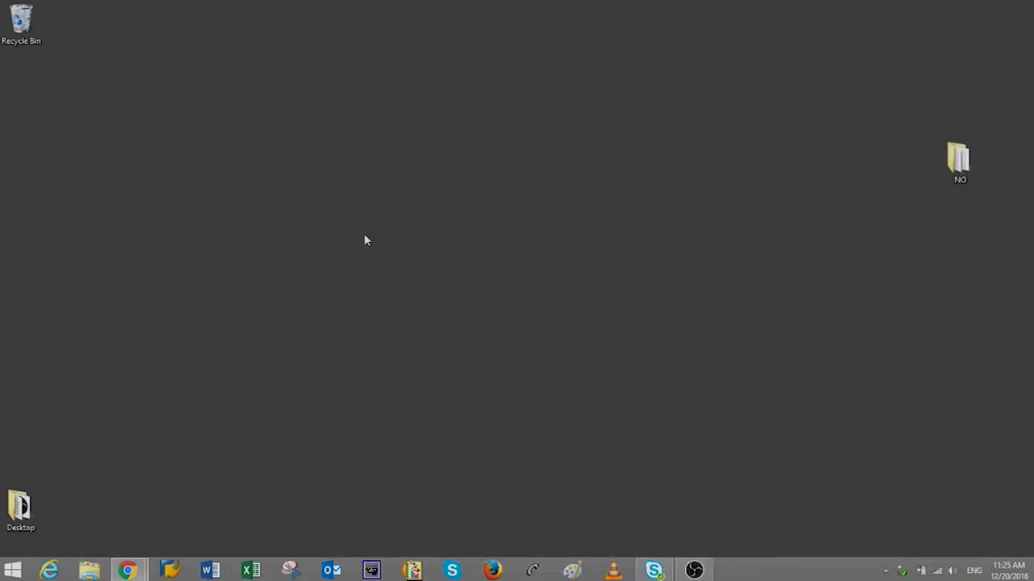